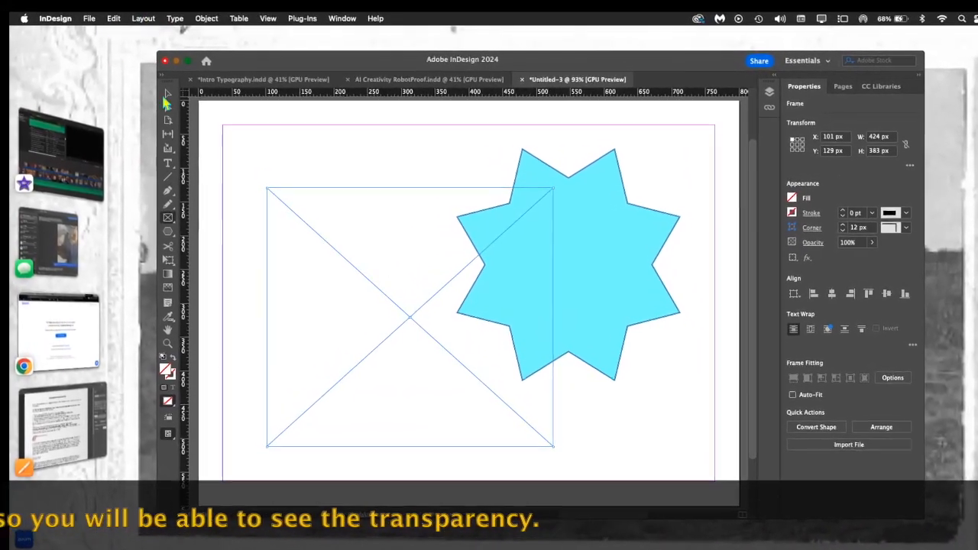
- Place the 10.59.11 AM screenshot PNG from the Desktop into the empty frame, with Replace Selected Item enabled
{"action": "left_click", "coordinate": [165, 93]}
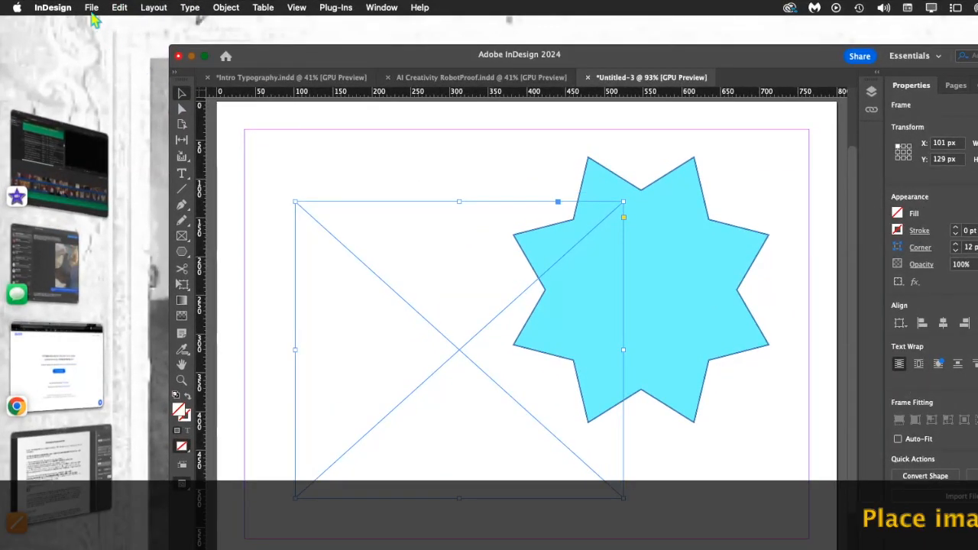
{"action": "left_click", "coordinate": [91, 10]}
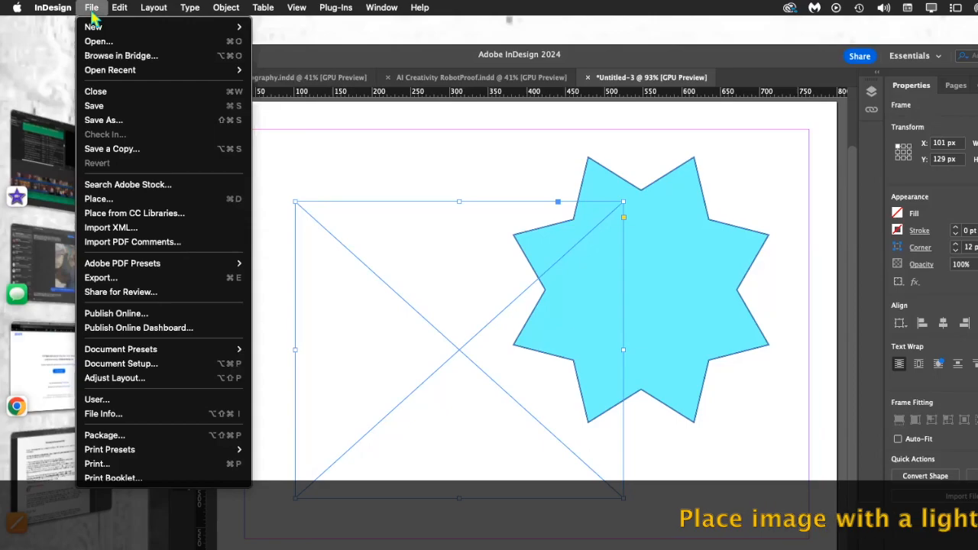
{"action": "left_click", "coordinate": [101, 204]}
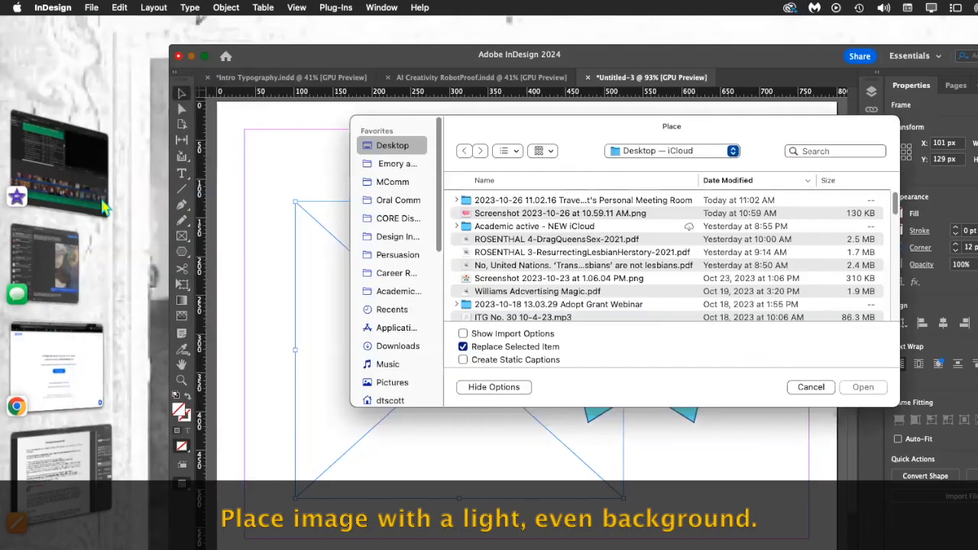
{"action": "left_click", "coordinate": [563, 214]}
{"action": "left_click", "coordinate": [865, 387]}
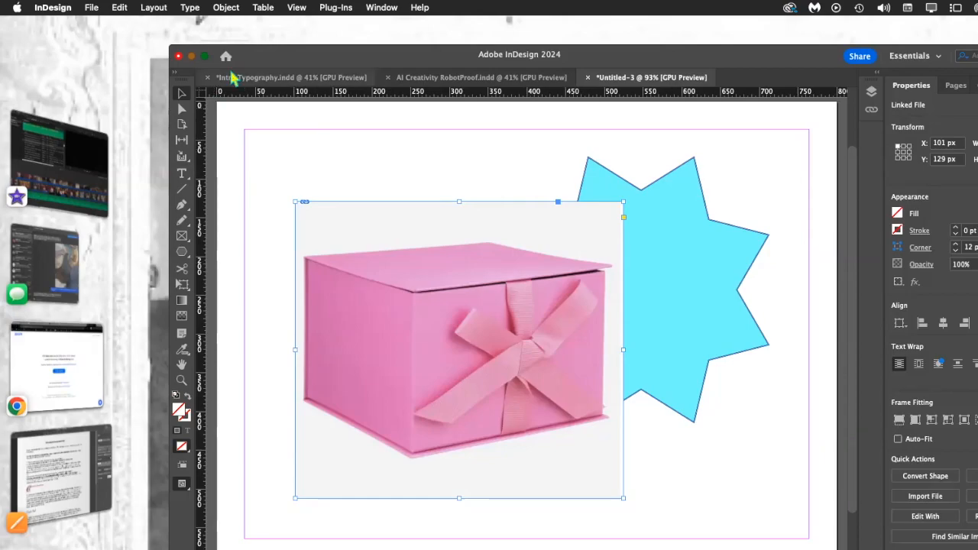
- Give the placed box image a Detect Edges clipping path with a threshold of 77
{"action": "left_click", "coordinate": [226, 8]}
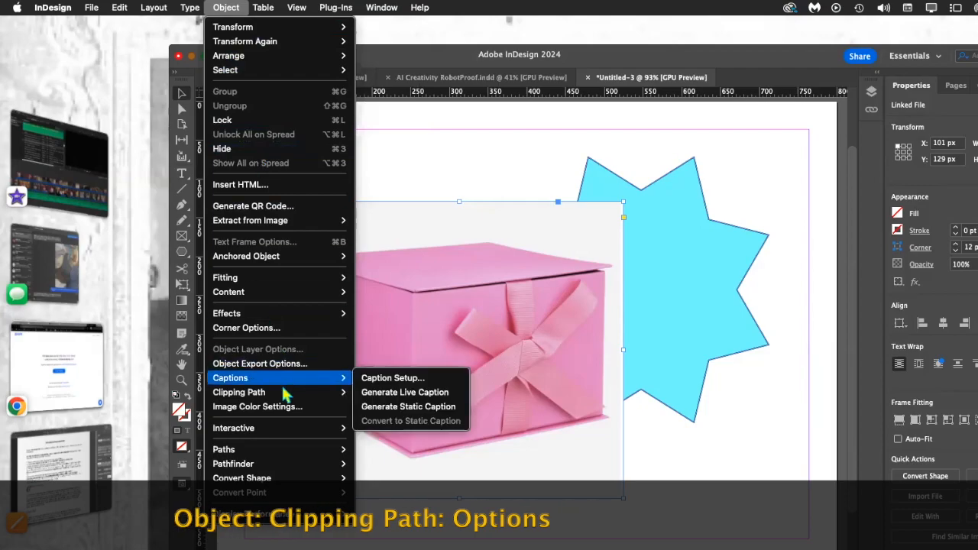
{"action": "mouse_move", "coordinate": [336, 393]}
{"action": "left_click", "coordinate": [379, 395]}
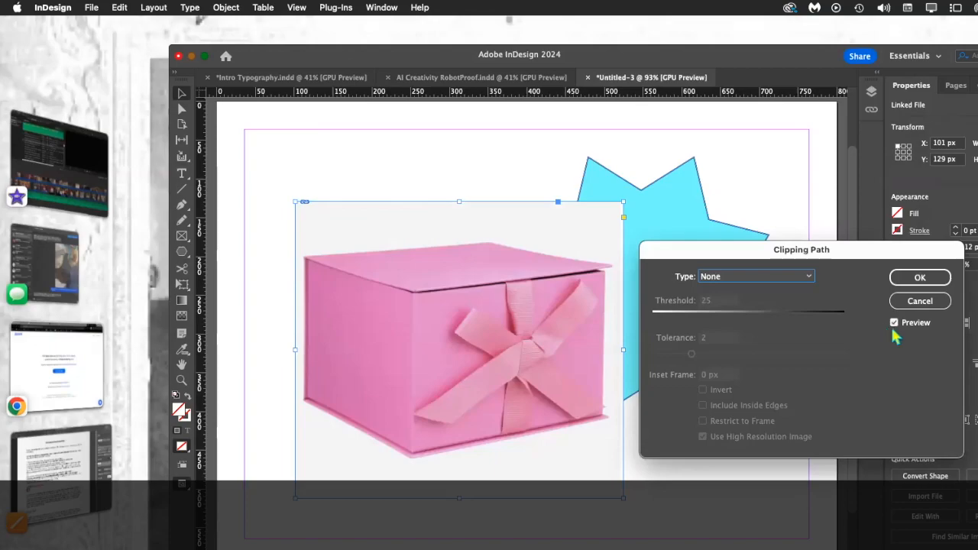
{"action": "left_click", "coordinate": [808, 277]}
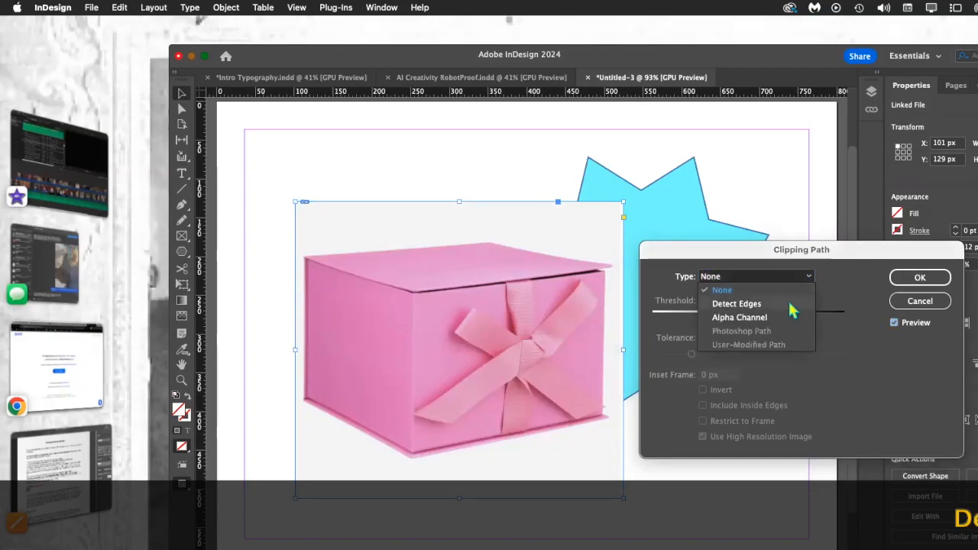
{"action": "left_click", "coordinate": [790, 303]}
{"action": "mouse_move", "coordinate": [673, 320]}
{"action": "left_mouse_down"}
{"action": "mouse_move", "coordinate": [847, 321]}
{"action": "mouse_move", "coordinate": [628, 324]}
{"action": "mouse_move", "coordinate": [697, 324]}
{"action": "left_mouse_up"}
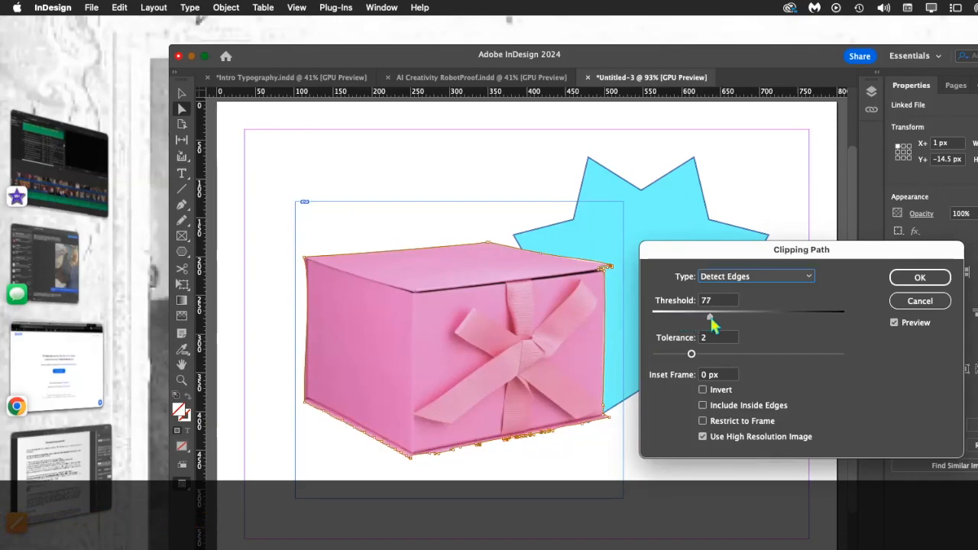
{"action": "left_click_drag", "start_coordinate": [711, 324], "coordinate": [724, 324]}
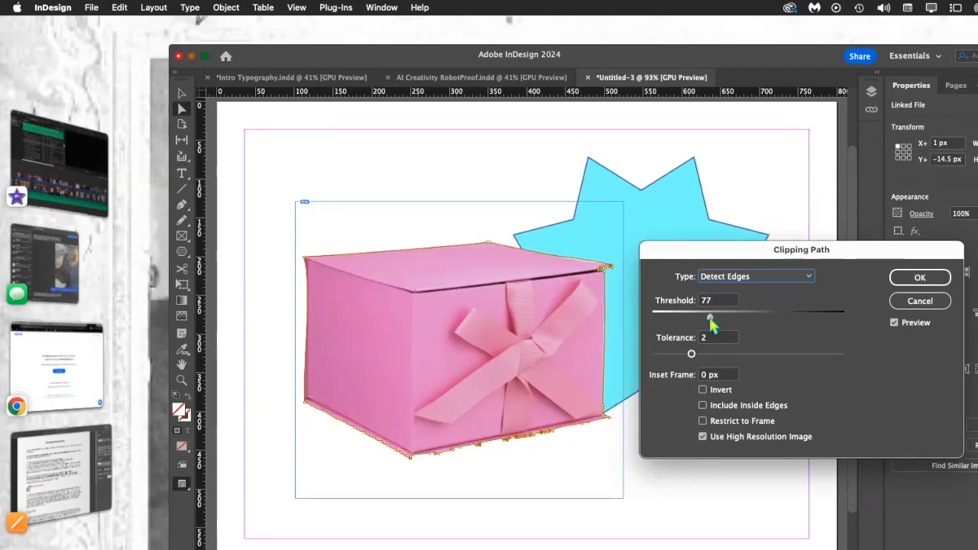
- Set the clipping path's tolerance to 0 and apply the clipping path to the box image
{"action": "left_click_drag", "start_coordinate": [697, 354], "coordinate": [668, 360]}
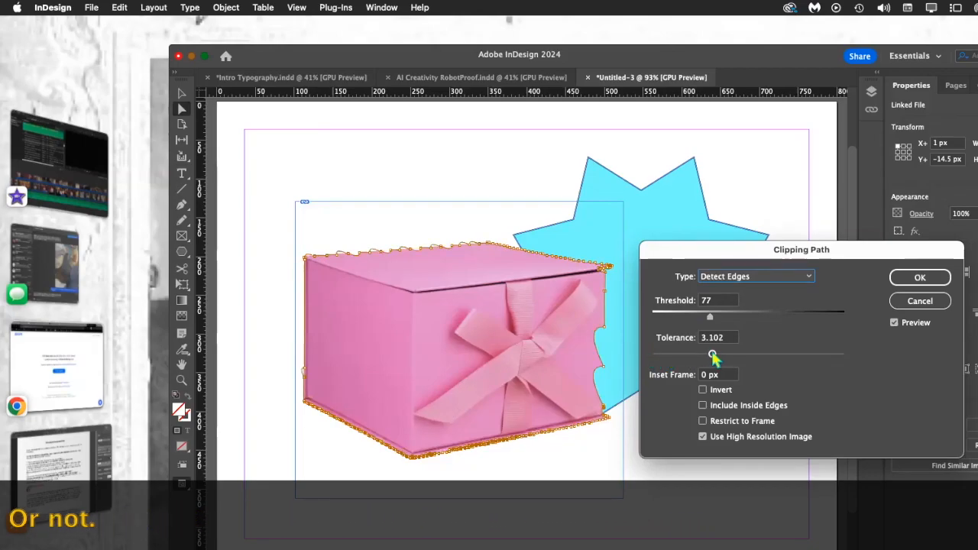
{"action": "left_click_drag", "start_coordinate": [713, 357], "coordinate": [745, 358]}
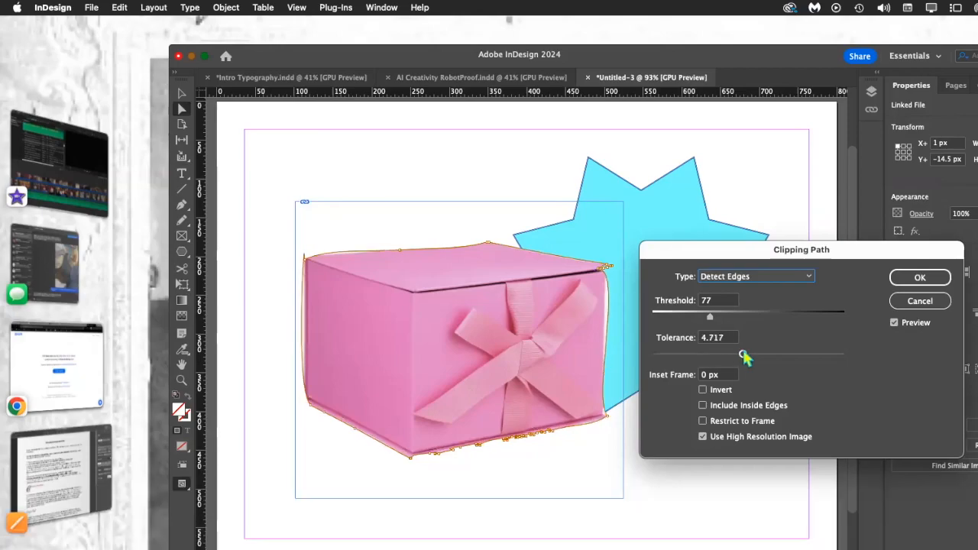
{"action": "left_click_drag", "start_coordinate": [701, 359], "coordinate": [685, 360]}
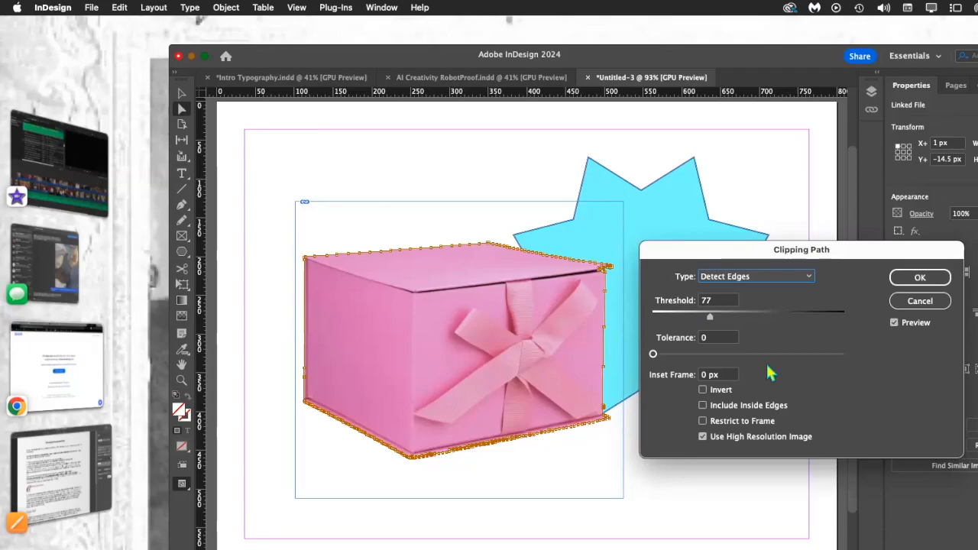
{"action": "left_click", "coordinate": [917, 277]}
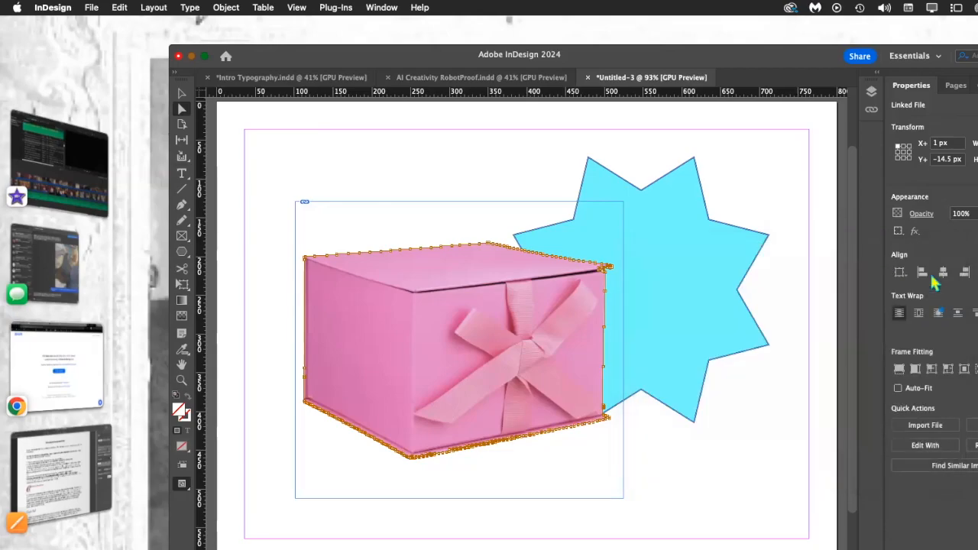
- Try moving the whole clipping path, plus single anchor points on the box's right edge and bottom corner, undoing each move
{"action": "key", "text": "super+equal"}
{"action": "left_click_drag", "start_coordinate": [723, 255], "coordinate": [756, 340]}
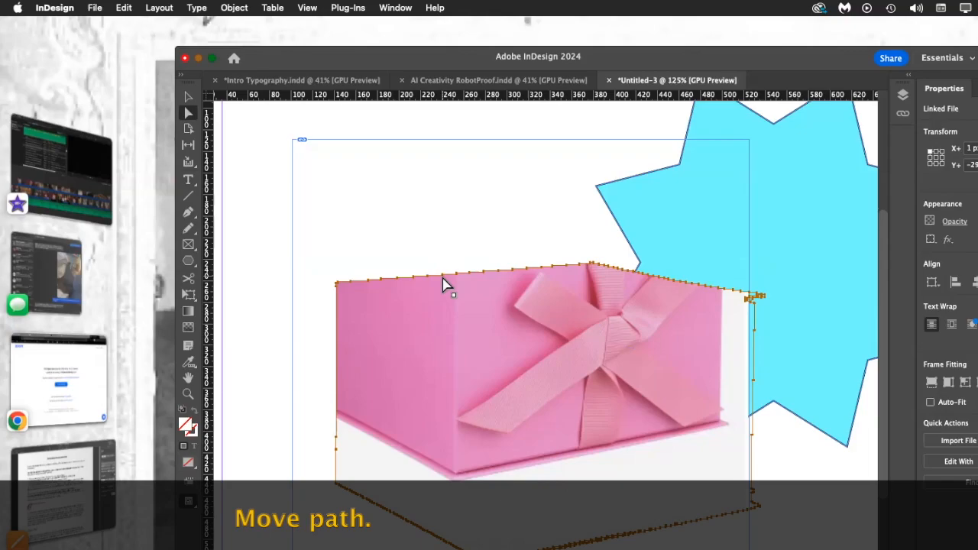
{"action": "key", "text": "super+z"}
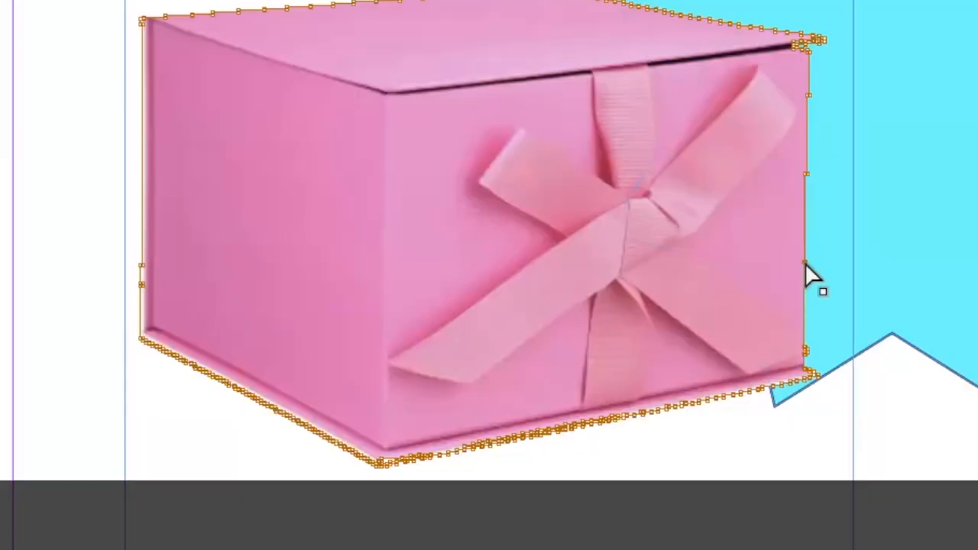
{"action": "left_click_drag", "start_coordinate": [719, 362], "coordinate": [637, 350]}
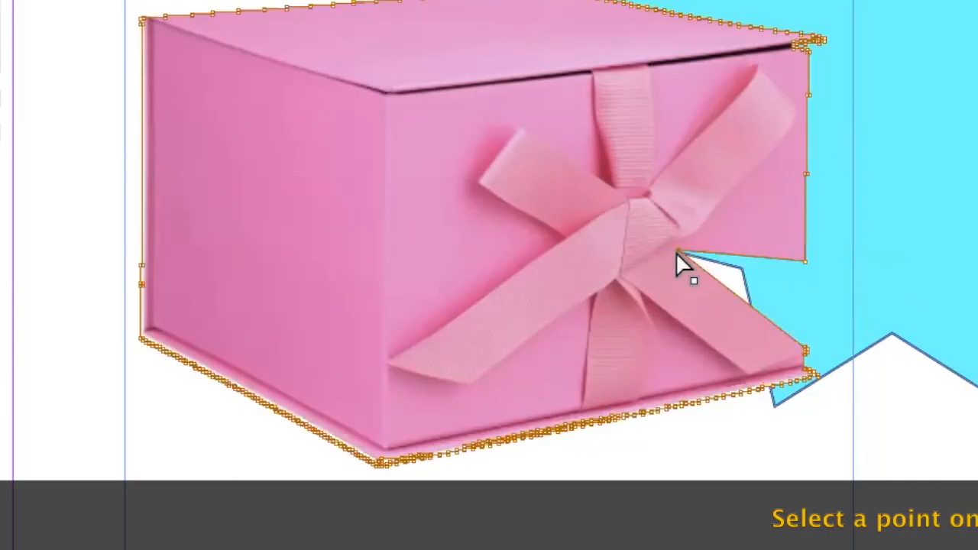
{"action": "key", "text": "super+z"}
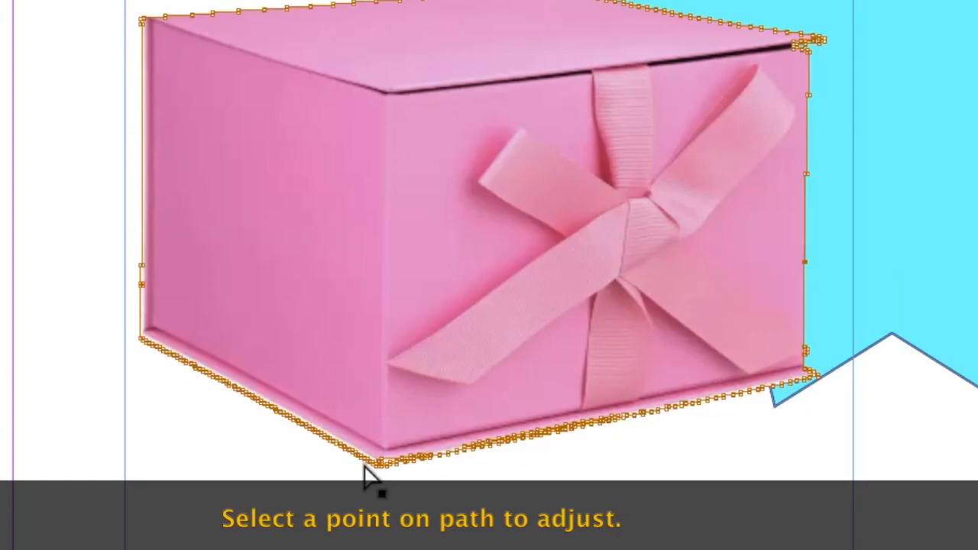
{"action": "left_click_drag", "start_coordinate": [367, 463], "coordinate": [421, 326]}
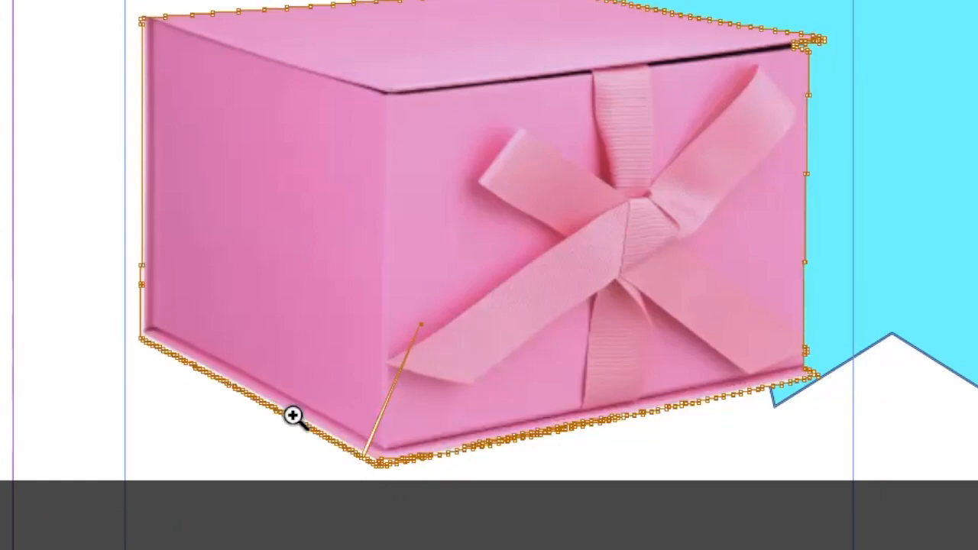
- Move the clipping path's anchor points at the box's lowest corner inward to the edge of the box
{"action": "left_click", "coordinate": [345, 480]}
{"action": "left_click", "coordinate": [524, 223]}
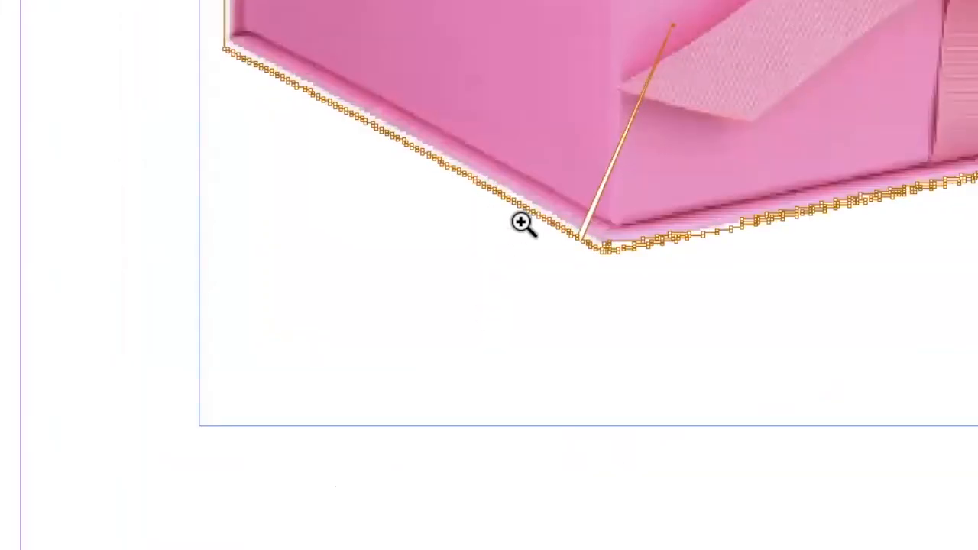
{"action": "left_click", "coordinate": [574, 203]}
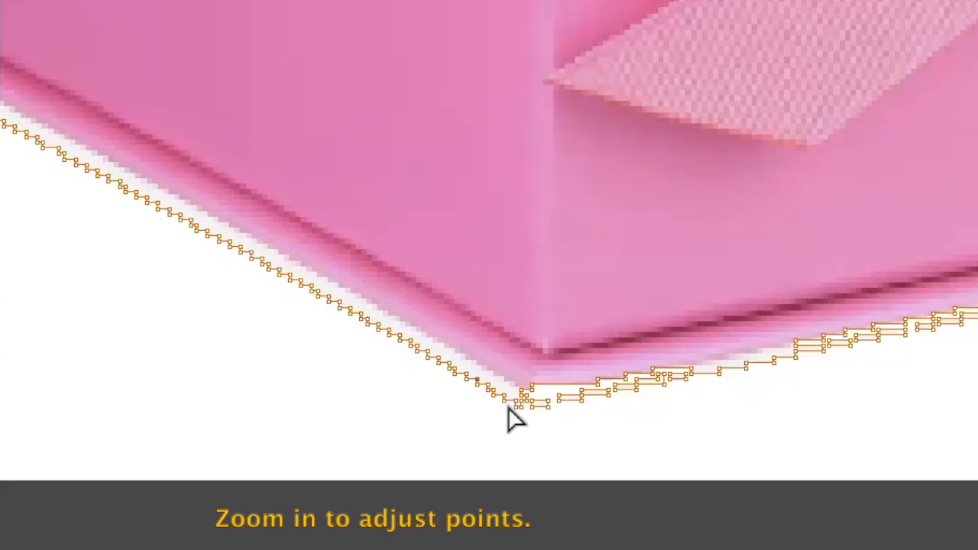
{"action": "mouse_move", "coordinate": [505, 395]}
{"action": "left_mouse_down"}
{"action": "mouse_move", "coordinate": [508, 377]}
{"action": "mouse_move", "coordinate": [493, 370]}
{"action": "mouse_move", "coordinate": [520, 384]}
{"action": "left_mouse_up"}
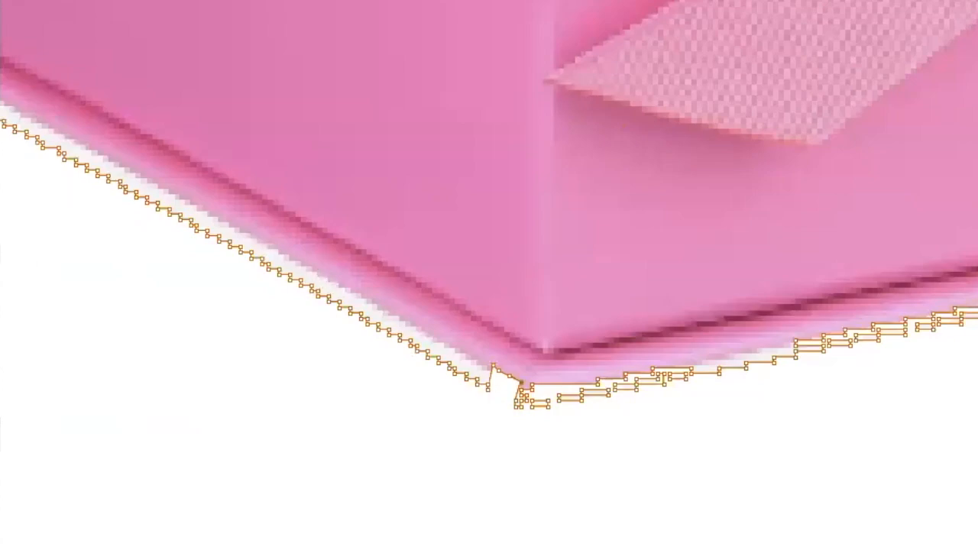
{"action": "left_click", "coordinate": [525, 405]}
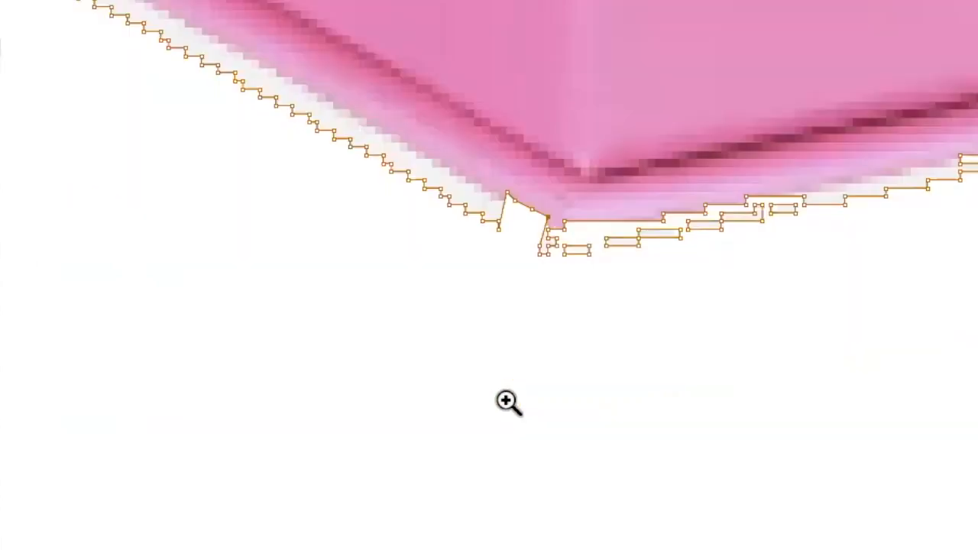
{"action": "left_click", "coordinate": [526, 201]}
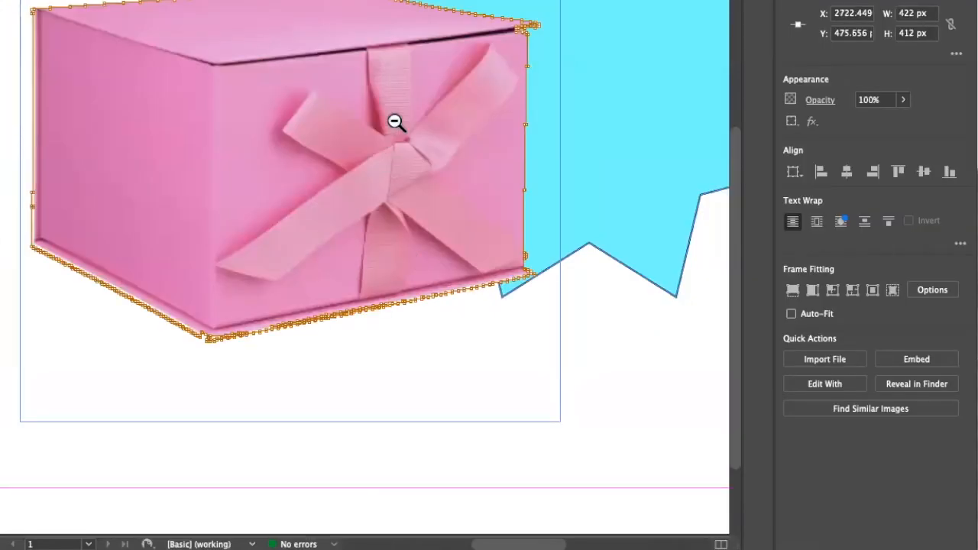
{"action": "left_click", "coordinate": [396, 123], "text": "alt"}
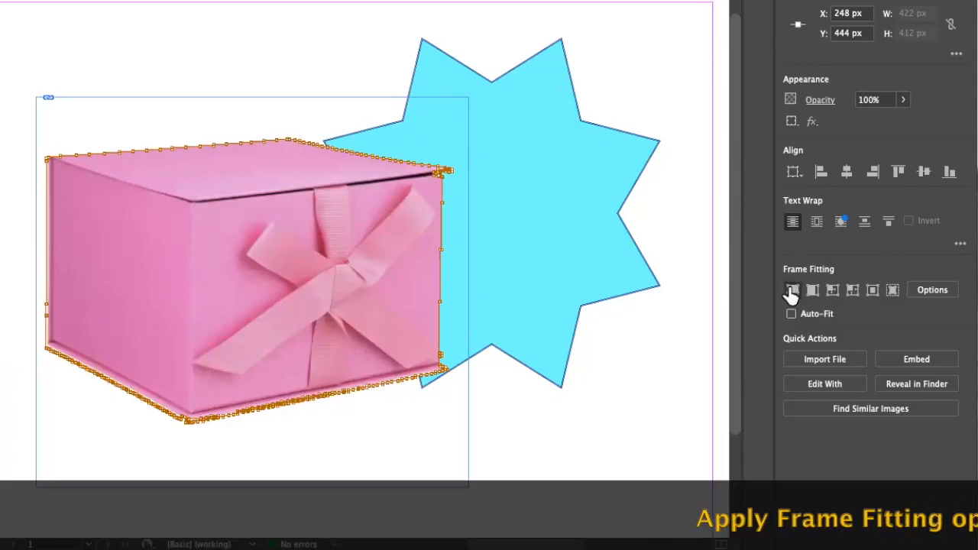
- Try Fill Frame Proportionally and Fit Content Proportionally on the clipped box image, undoing each fitting
{"action": "left_click", "coordinate": [792, 293]}
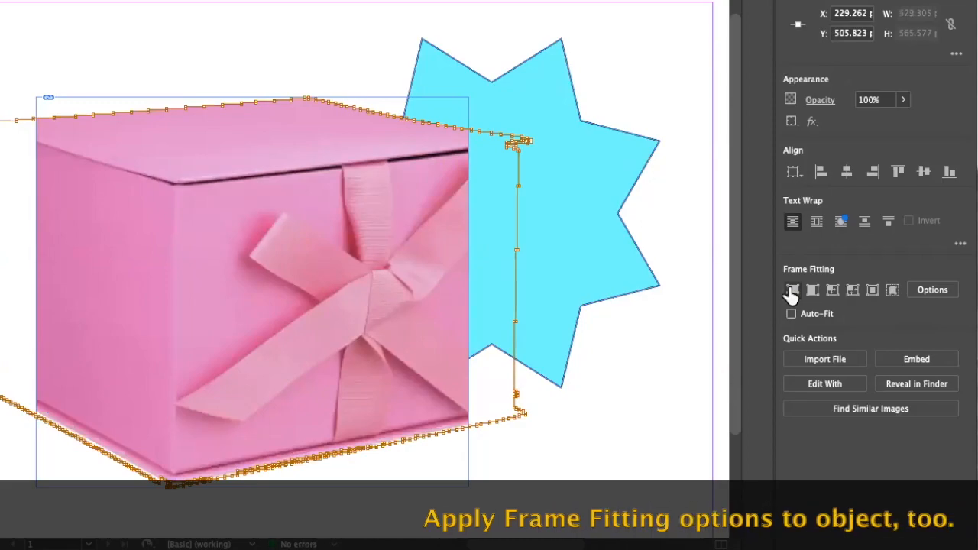
{"action": "left_click", "coordinate": [791, 294]}
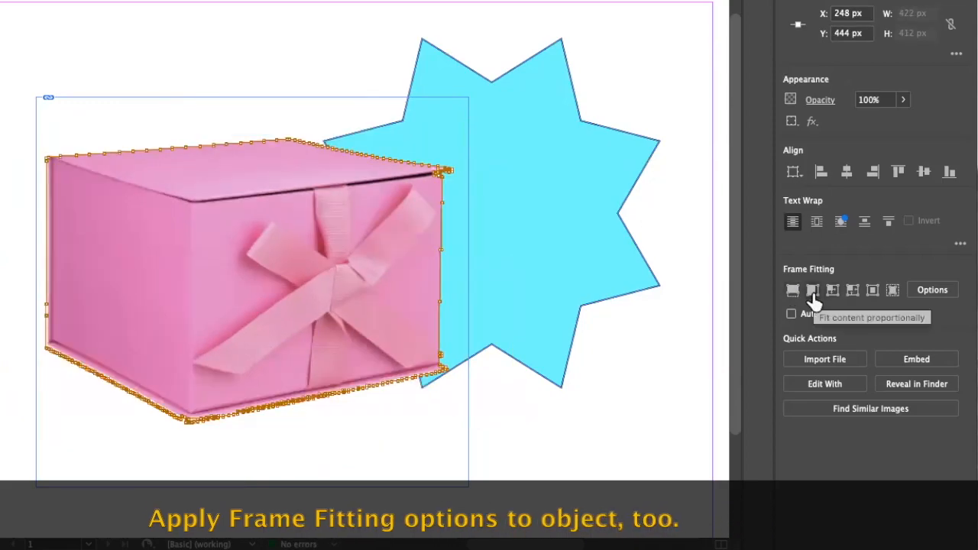
{"action": "left_click", "coordinate": [813, 299]}
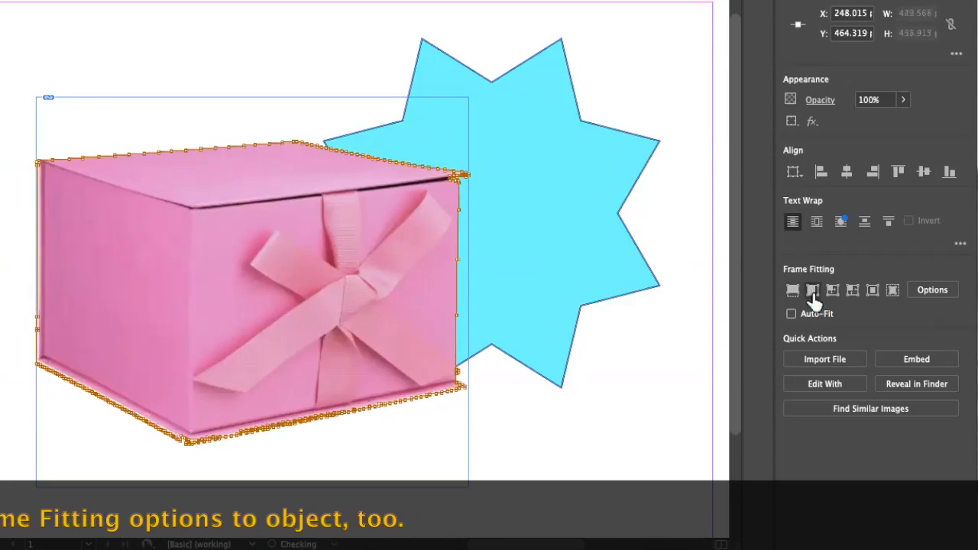
{"action": "key", "text": "super+z"}
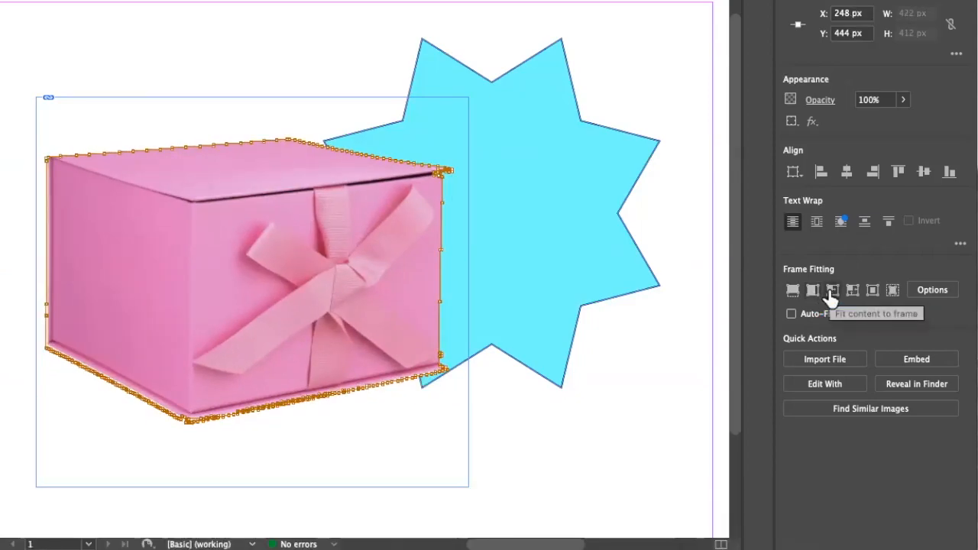
- Try Fit Content to Frame and Fit Frame to Content on the clipped box image, undoing each fitting
{"action": "left_click", "coordinate": [831, 297]}
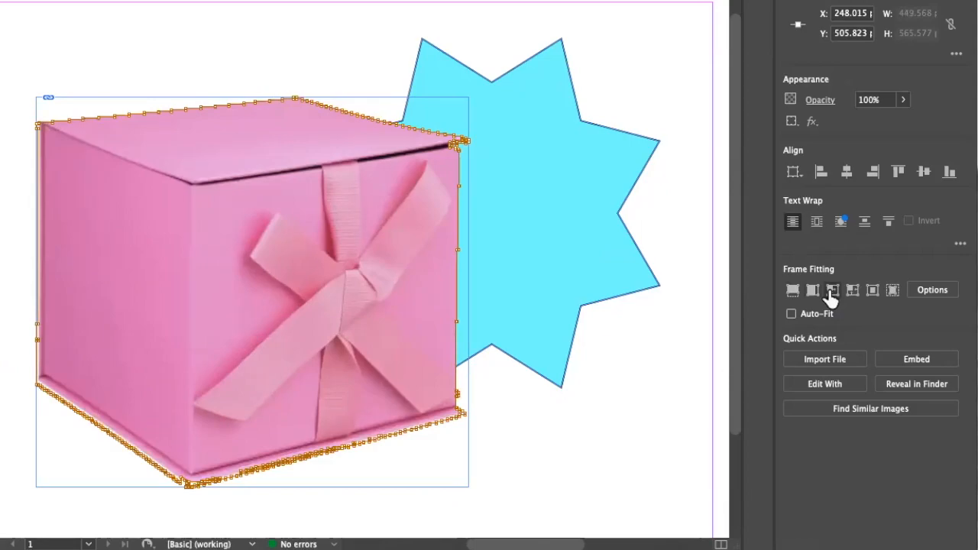
{"action": "key", "text": "super+z"}
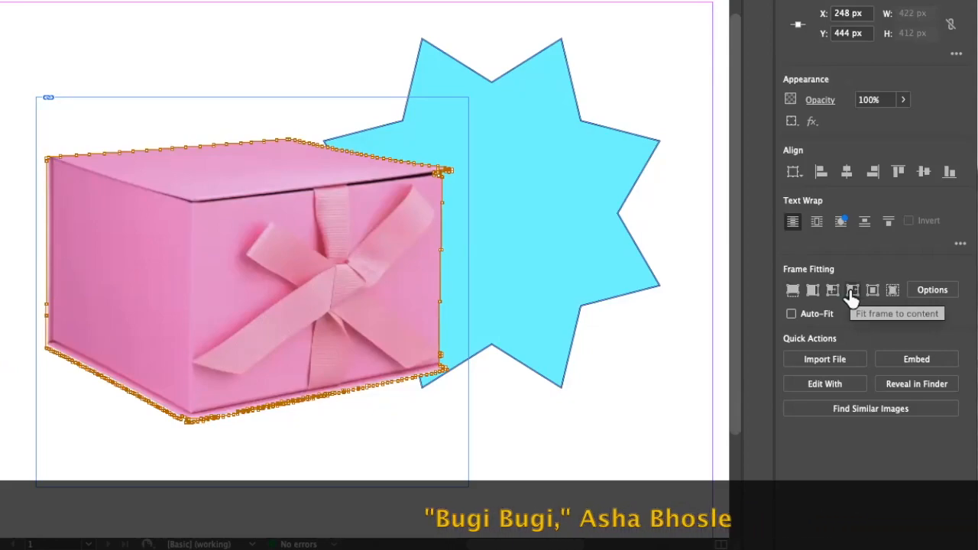
{"action": "left_click", "coordinate": [852, 290]}
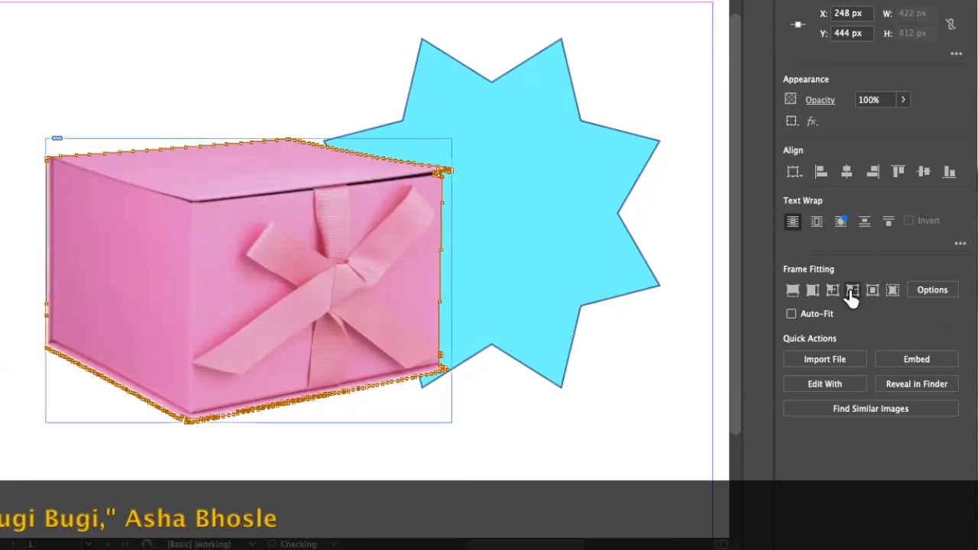
{"action": "key", "text": "super+z"}
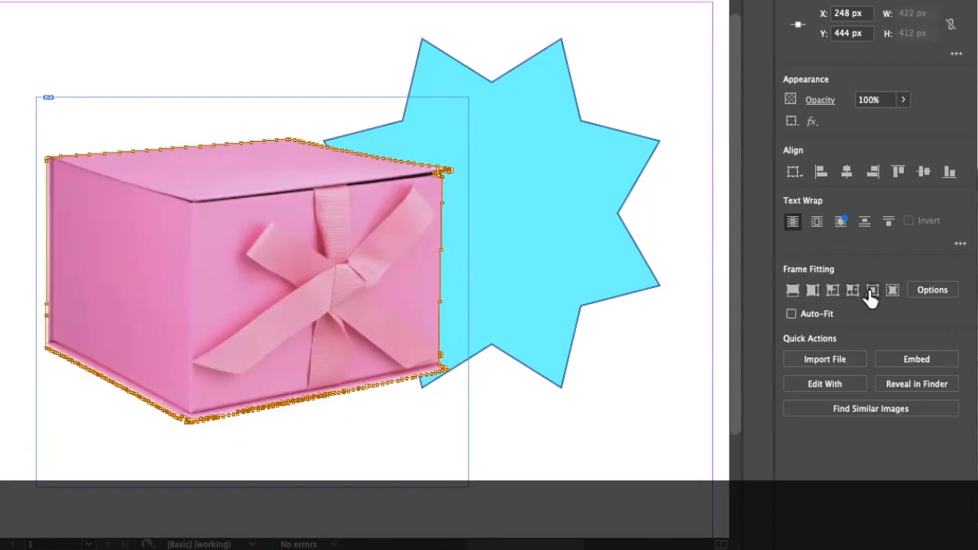
- Center the clipped box image within its frame
{"action": "left_click", "coordinate": [872, 291]}
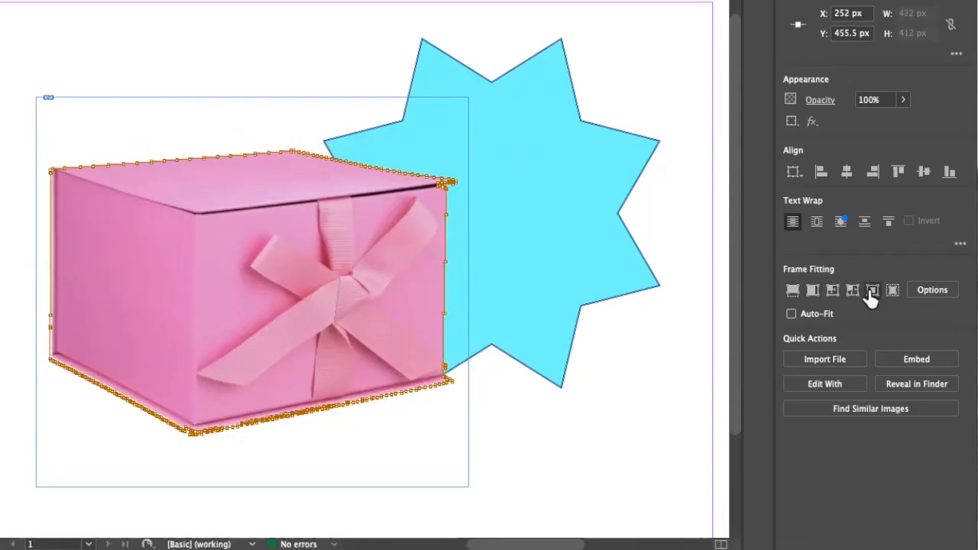